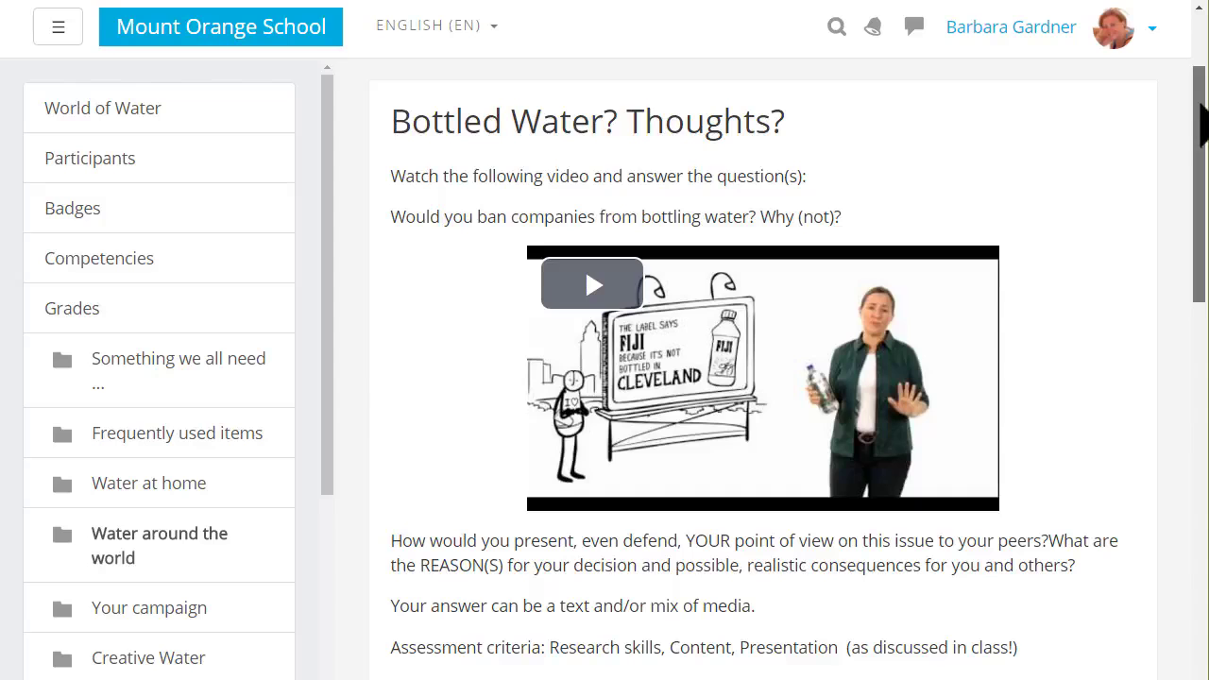
left_click_drag(1201, 125, 1202, 237)
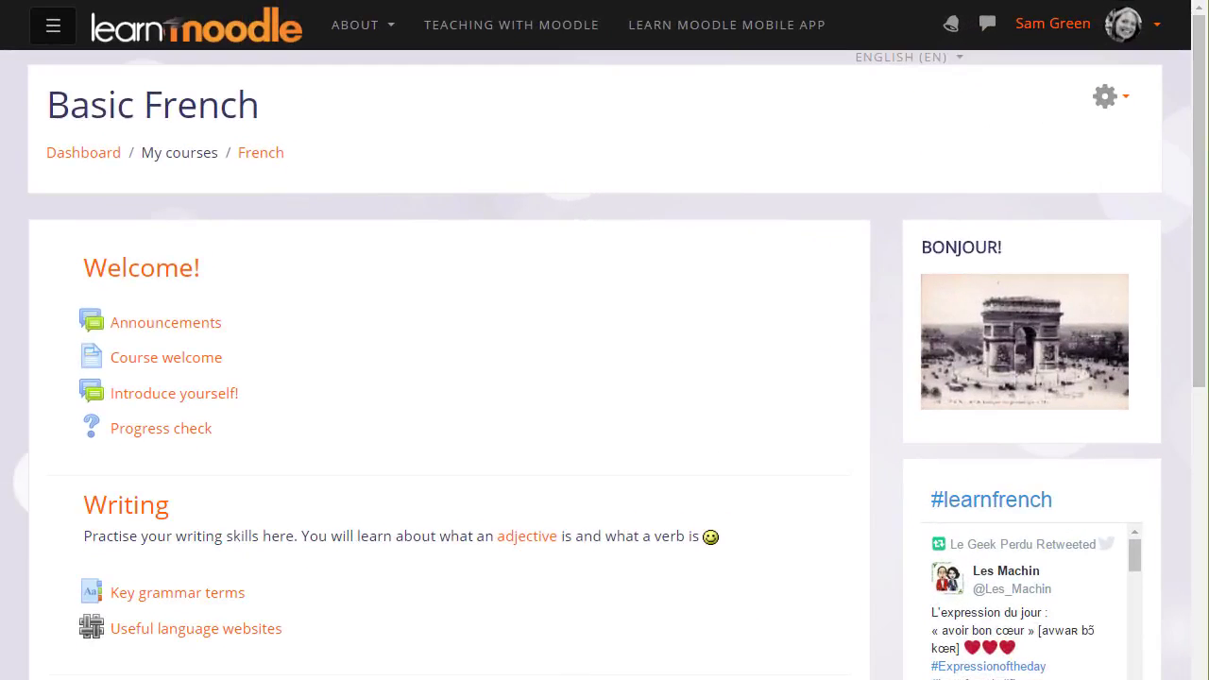
Turn on editing for the Basic French course and add a new Assignment activity to the Writing section
left_click(1125, 102)
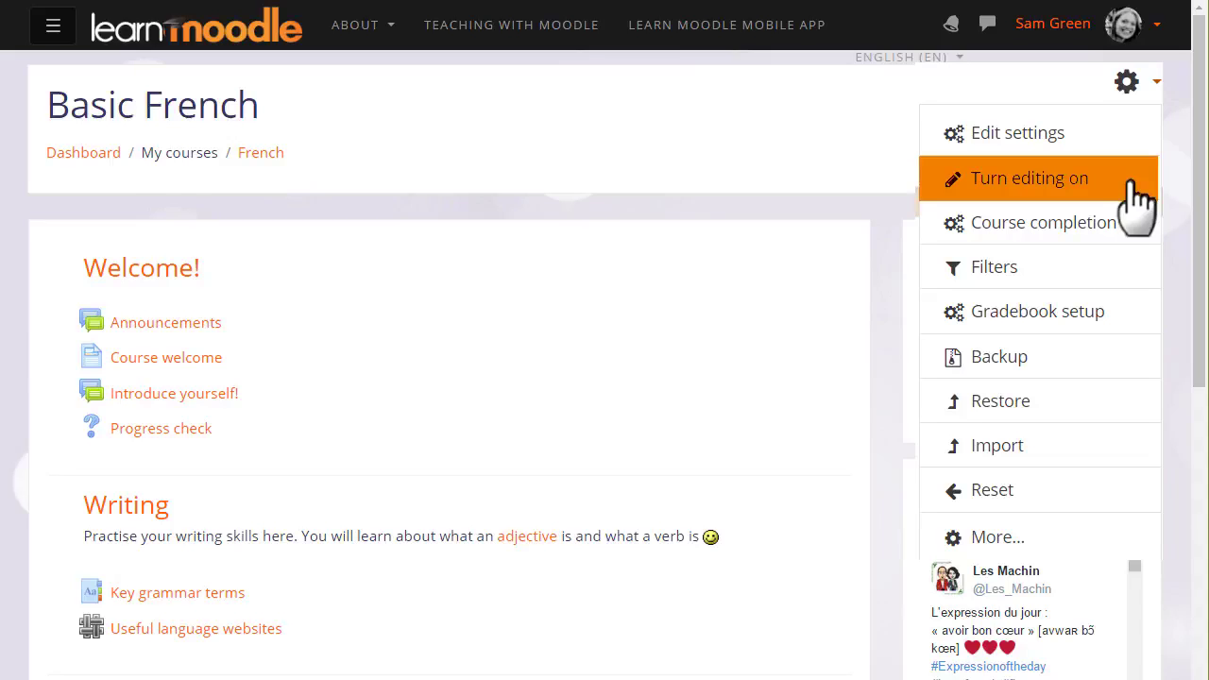
left_click(1139, 198)
scroll(1196, 238, "down", 1)
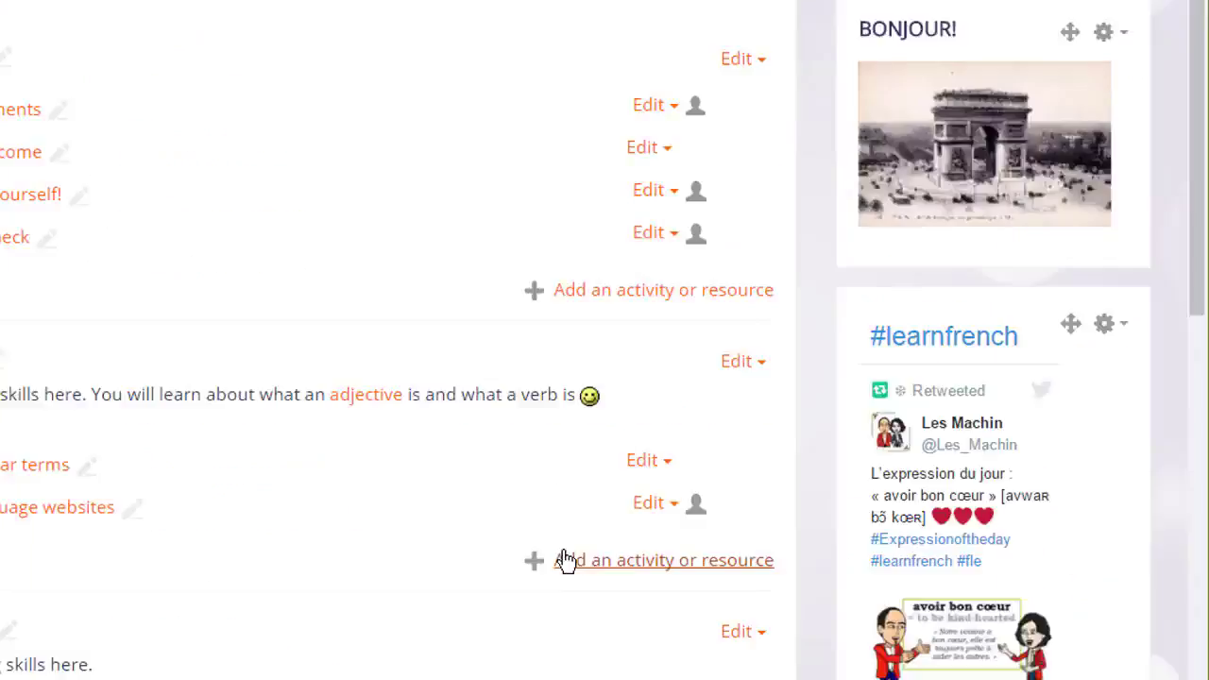
left_click(779, 567)
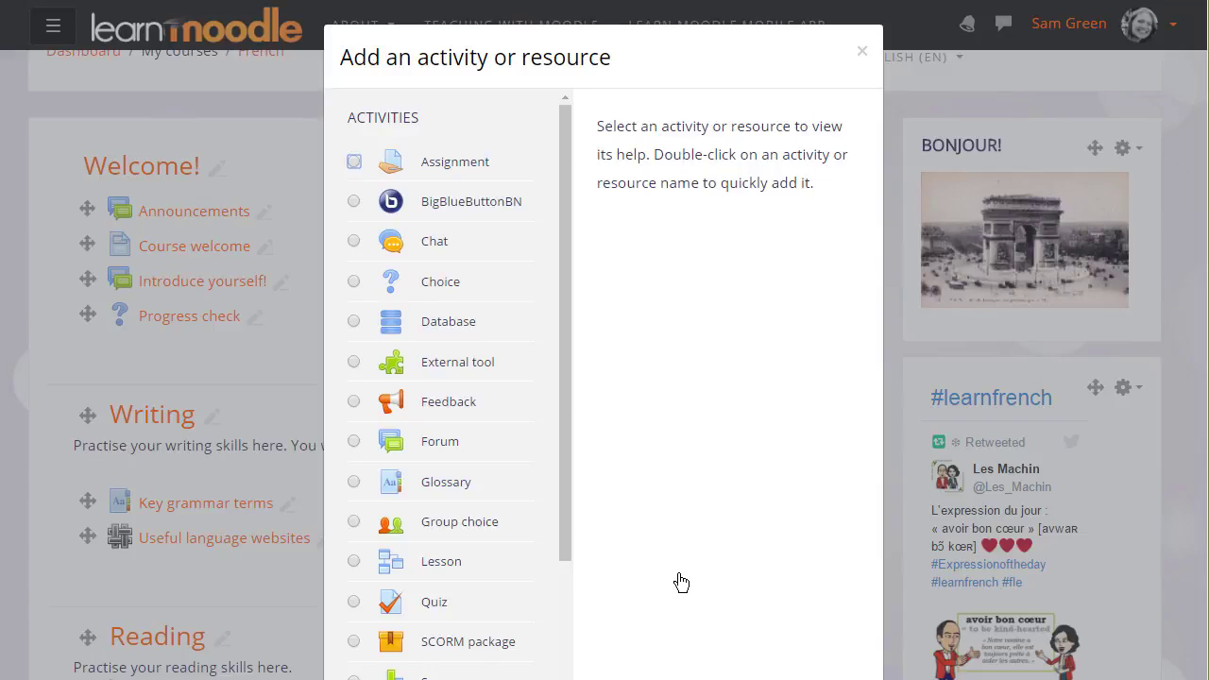
left_click(354, 163)
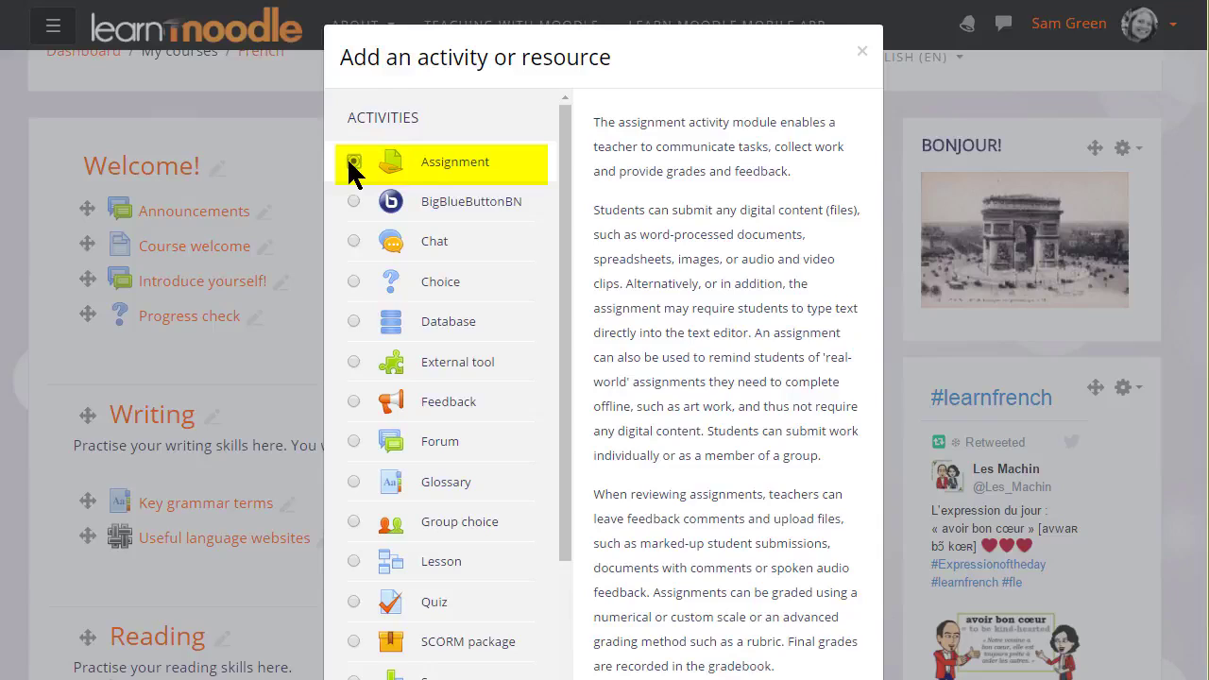
double_click(353, 166)
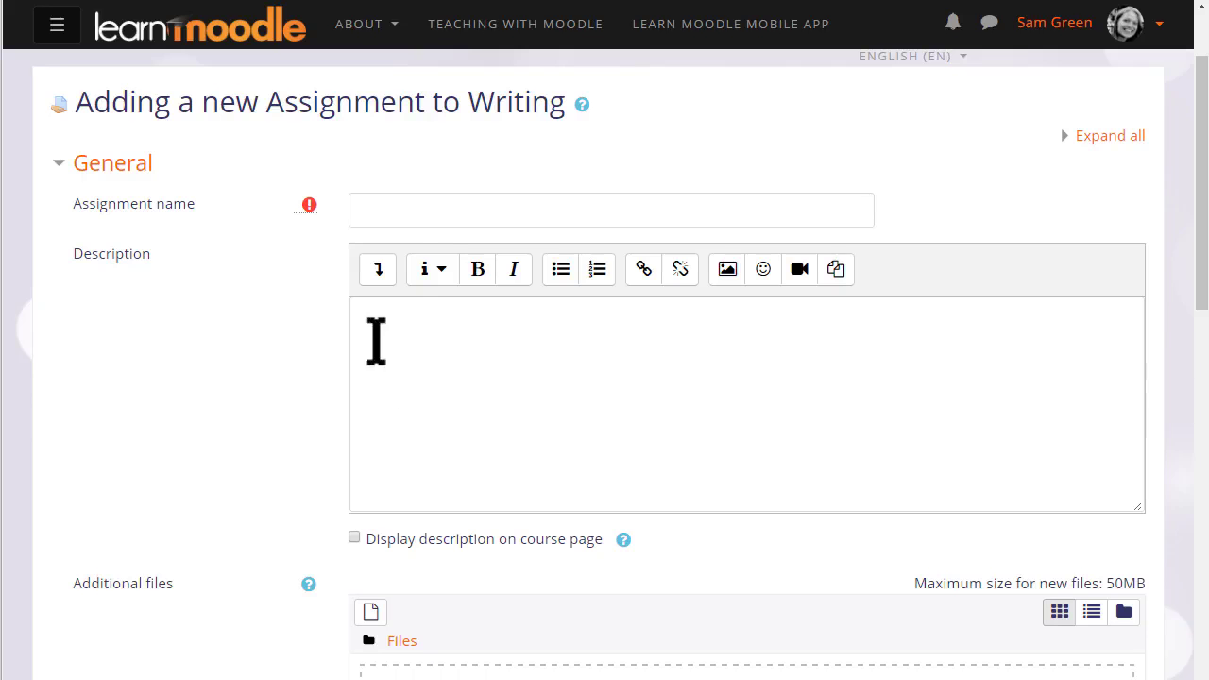
Name the assignment "Describe your family"
left_click(397, 210)
type("D")
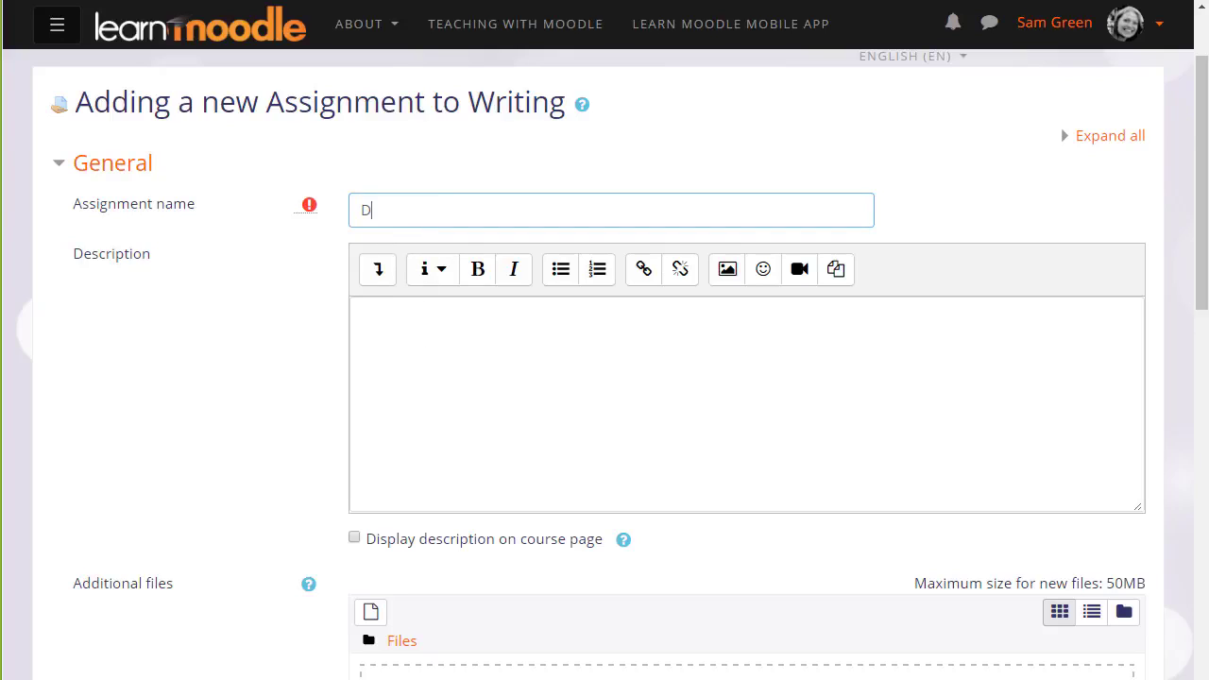
type("escribe your family")
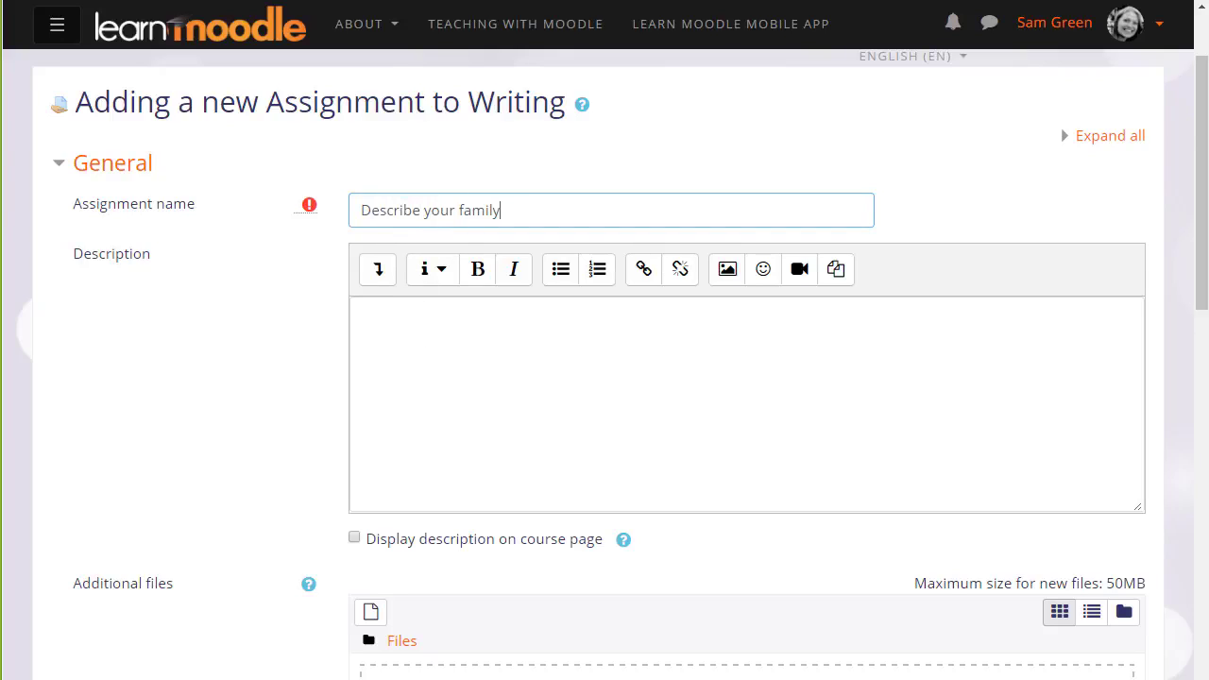
Enter the assignment description "Write 5 sentences about your family. Use the words we have learned."
left_click(491, 354)
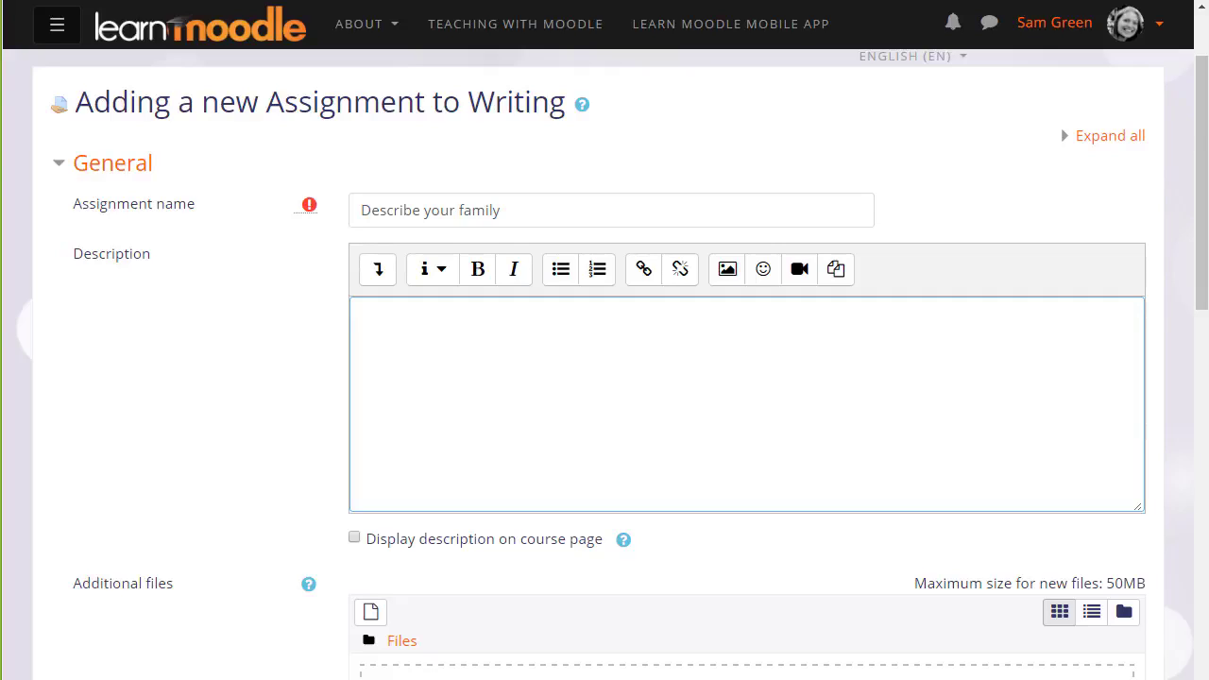
type("Write 5 sentences a")
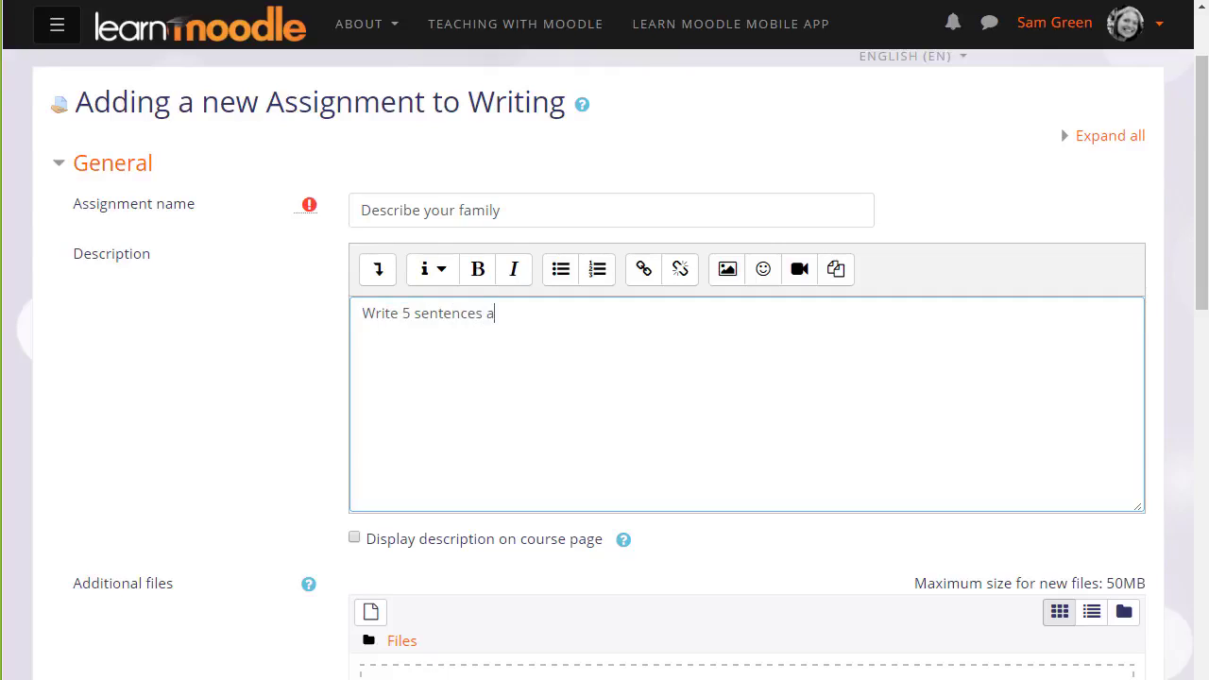
type("bout your family. S")
key("BackSpace")
type("Use the words")
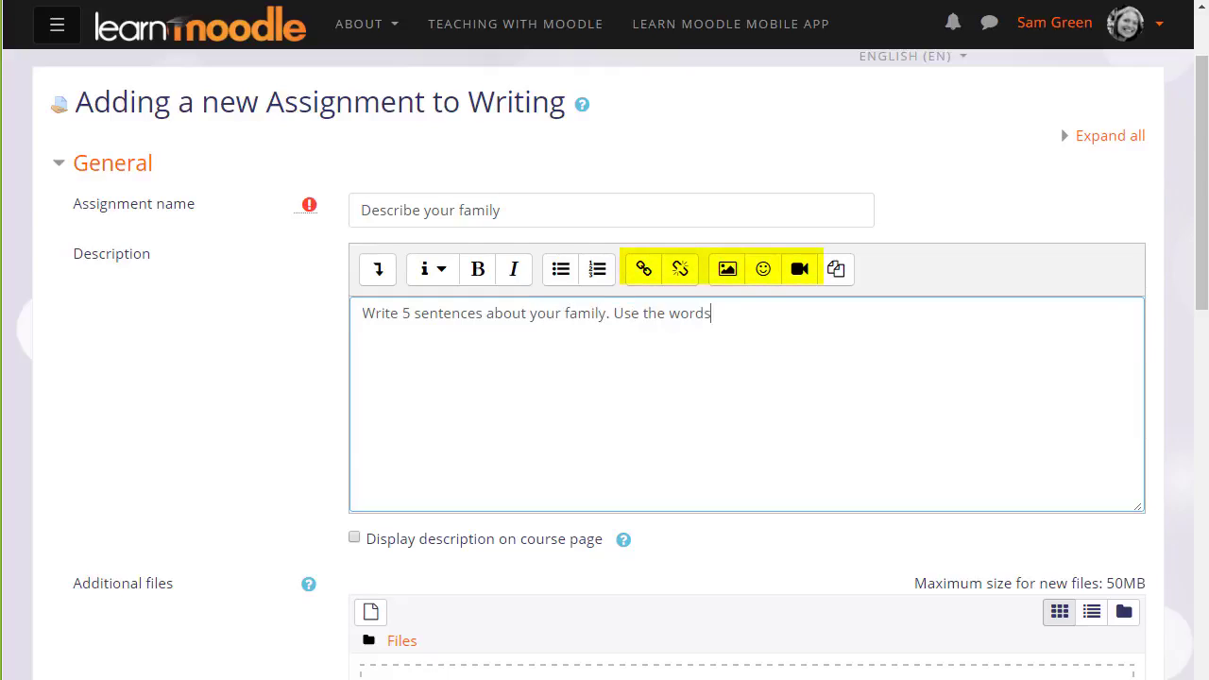
type(" we have learned.")
Check the options for the maximum number of uploaded files and set the accepted file types to .PDF
scroll(486, 615, "down", 2)
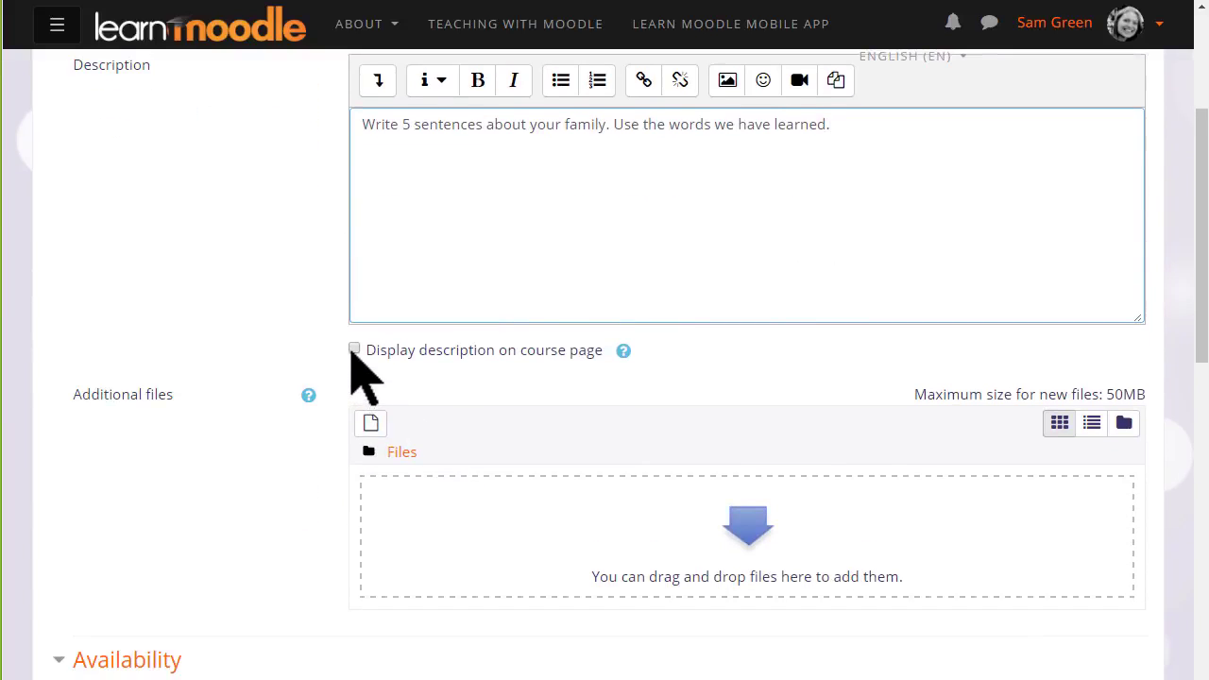
scroll(361, 624, "down", 1)
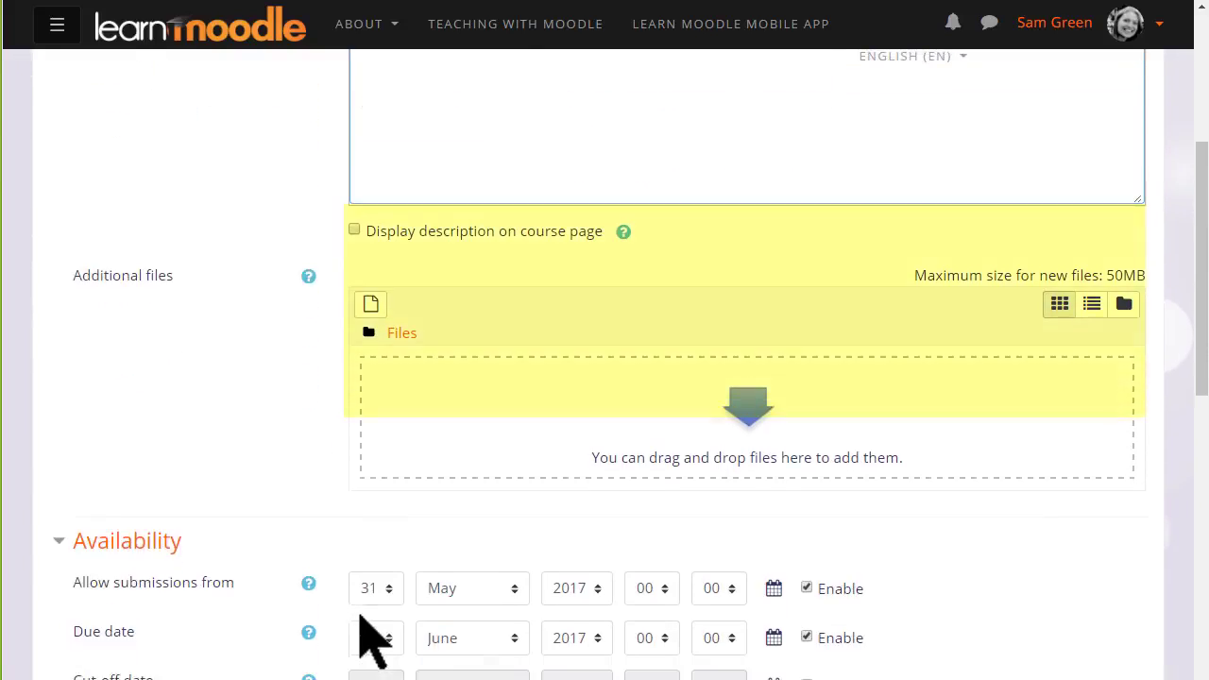
scroll(373, 638, "down", 1)
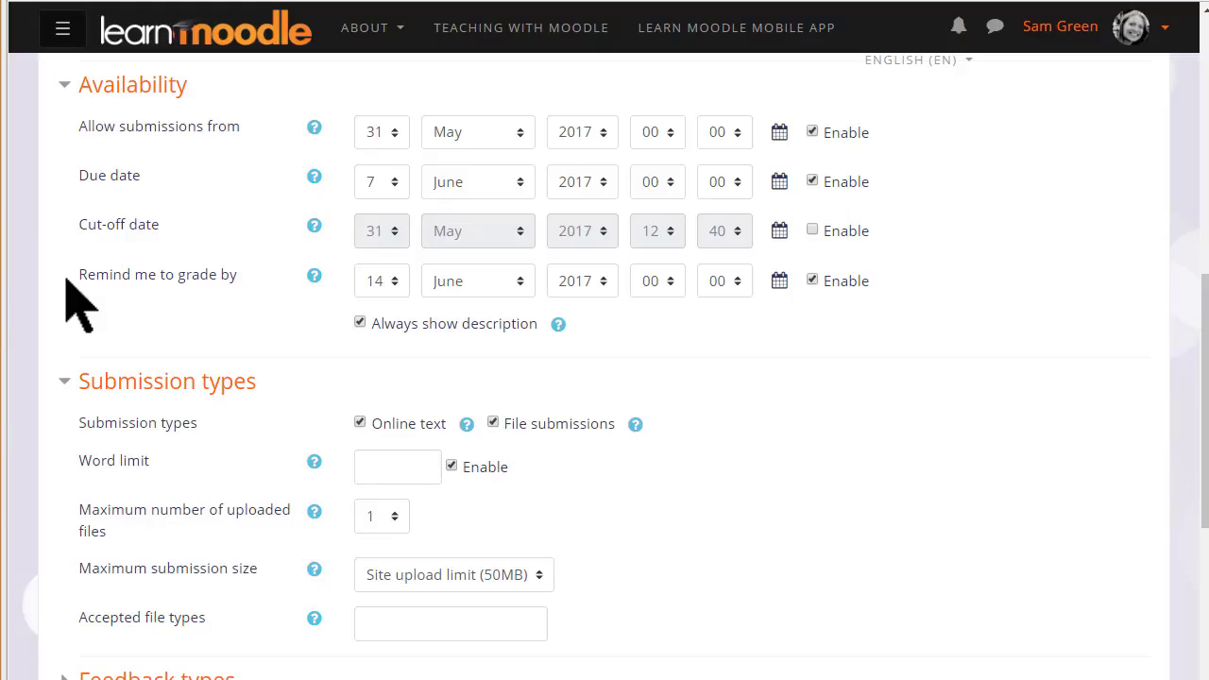
scroll(57, 283, "down", 3)
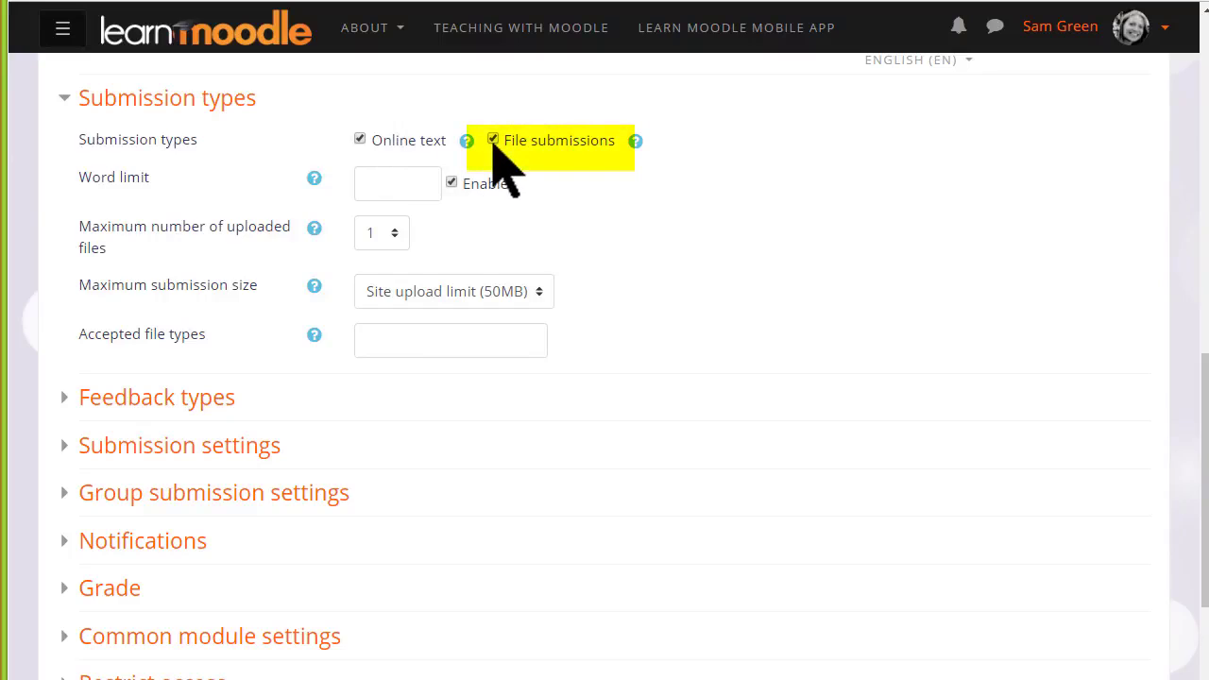
left_click(393, 236)
left_click(393, 238)
left_click(393, 351)
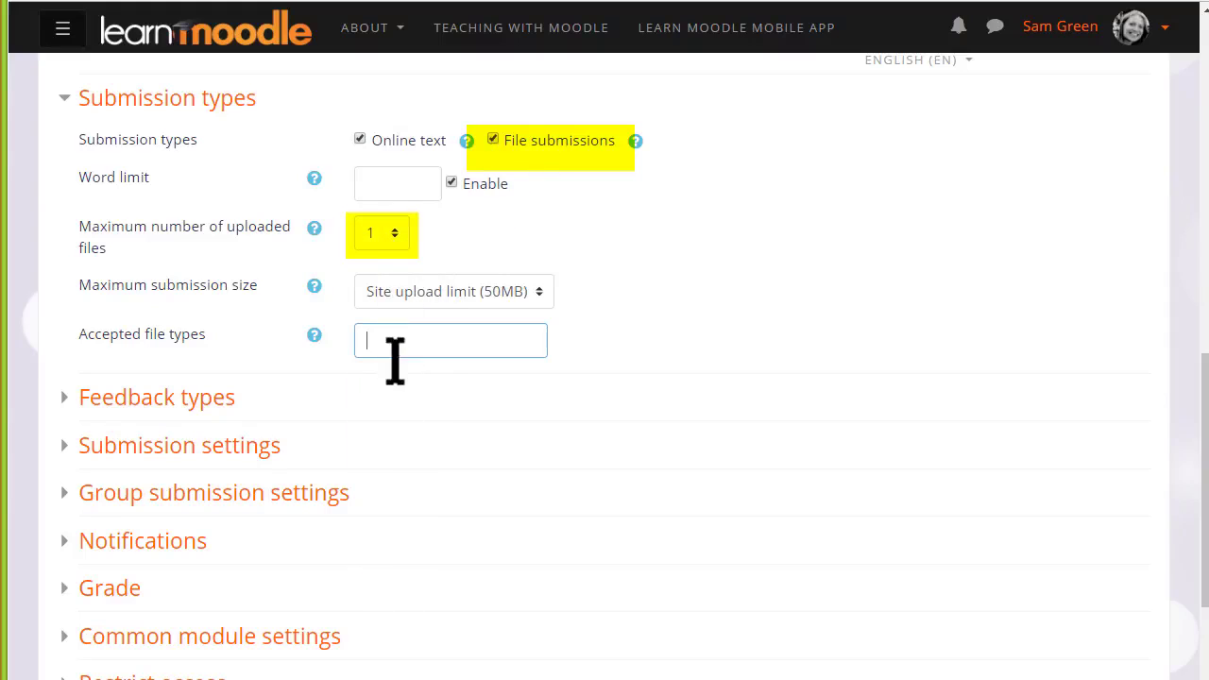
type(".PDF")
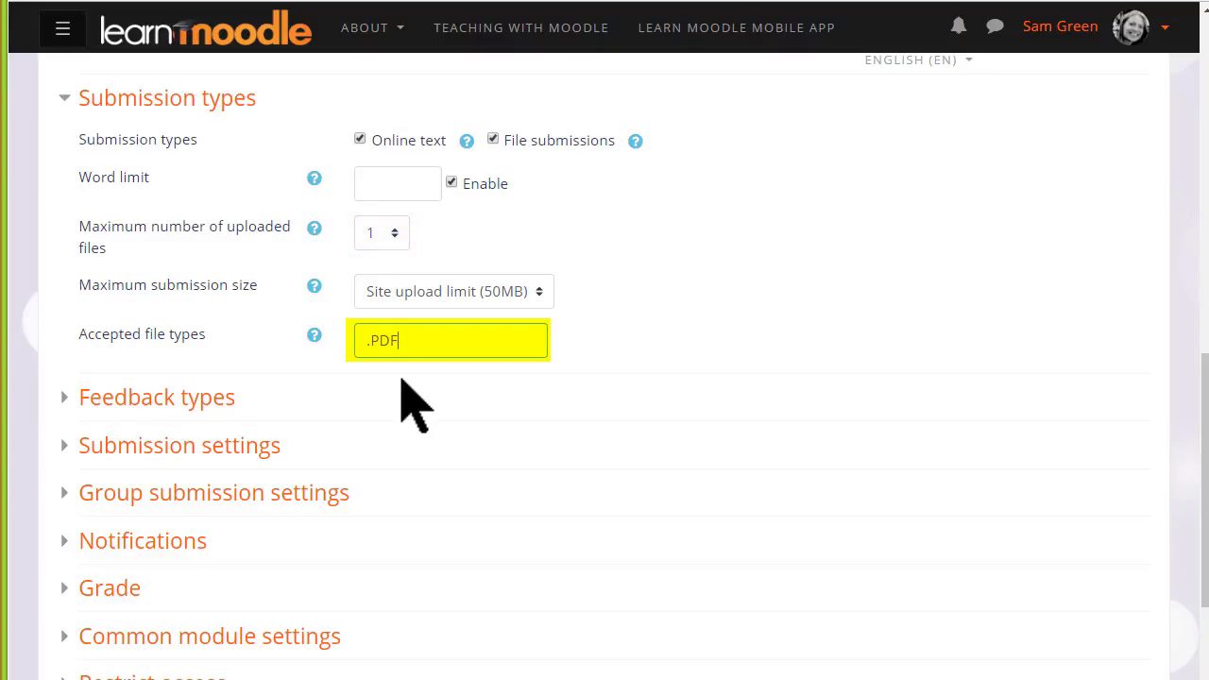
Disable file submissions and set the word limit for online text to 200
left_click(493, 139)
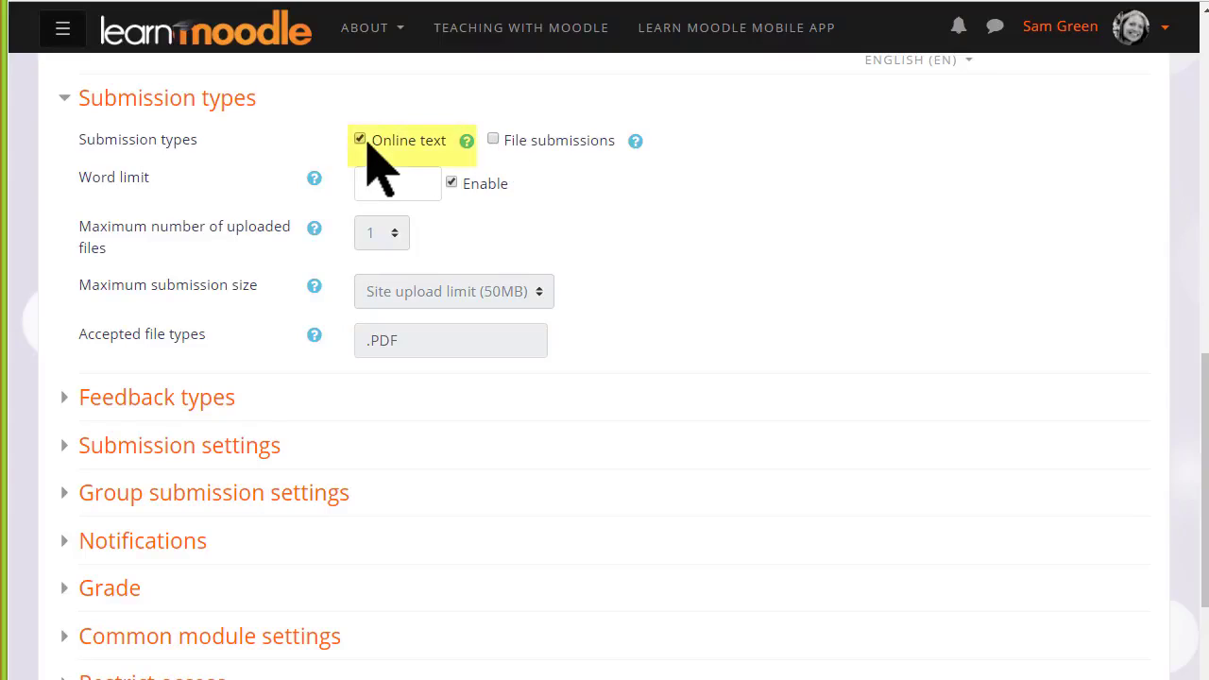
left_click(380, 183)
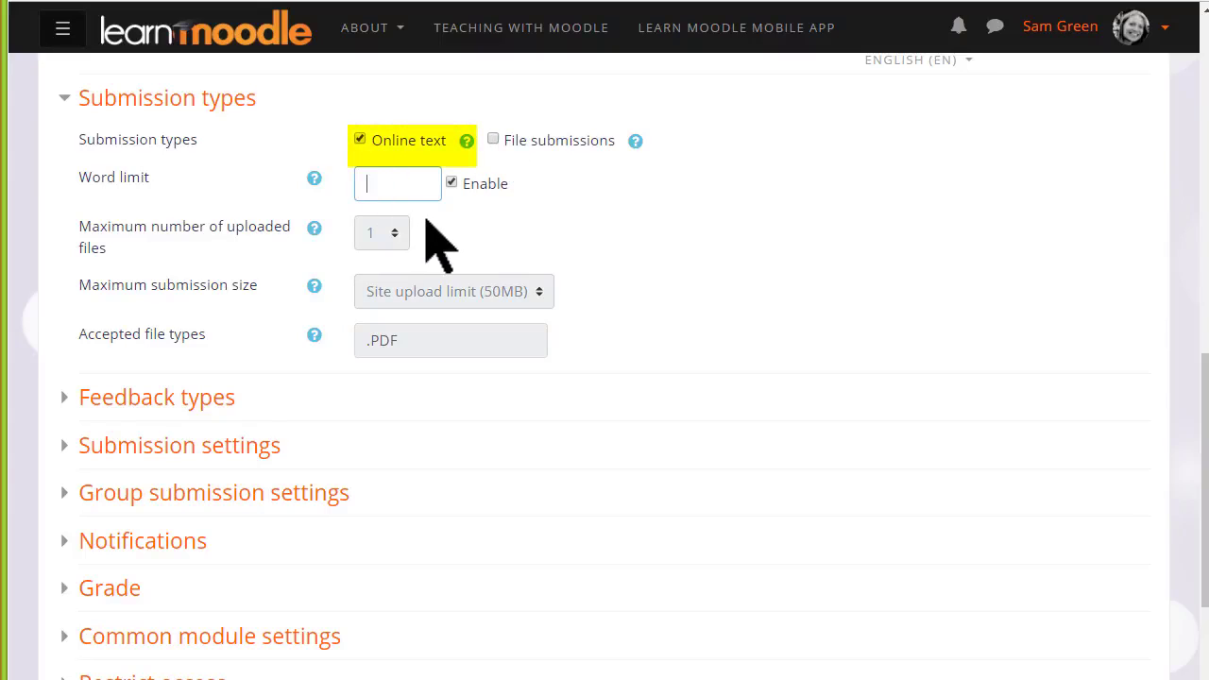
type("200")
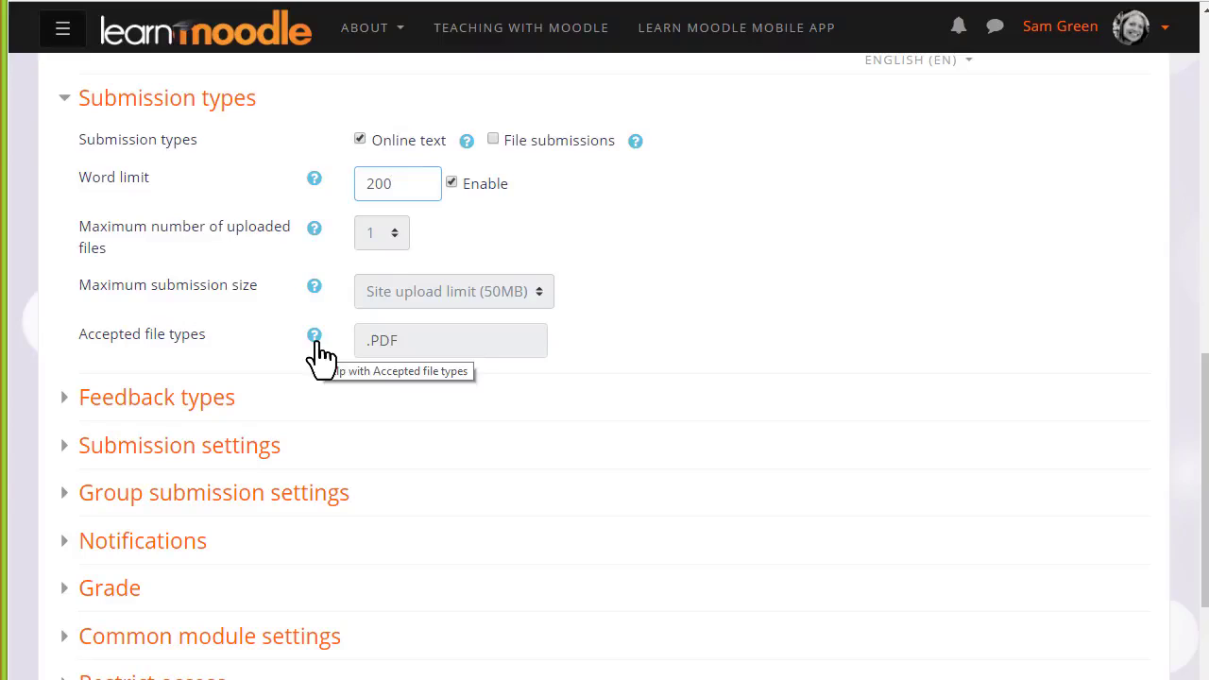
left_click(61, 100)
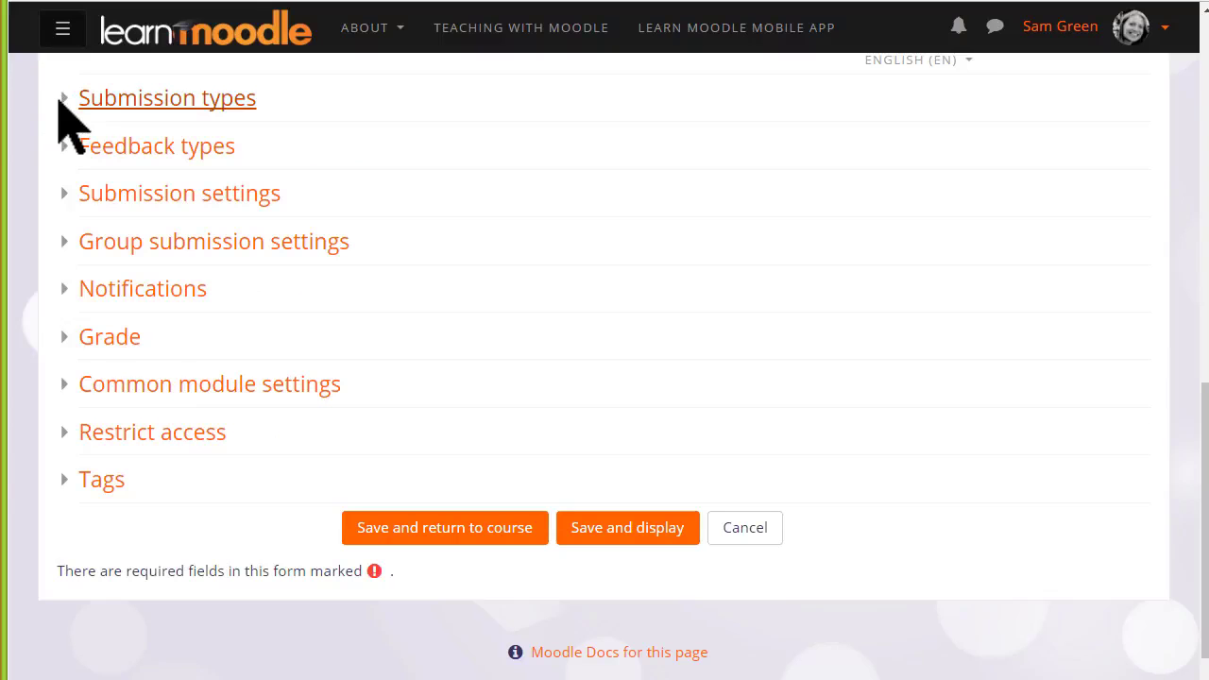
Set Comment inline to Yes in the assignment's feedback types
left_click(67, 148)
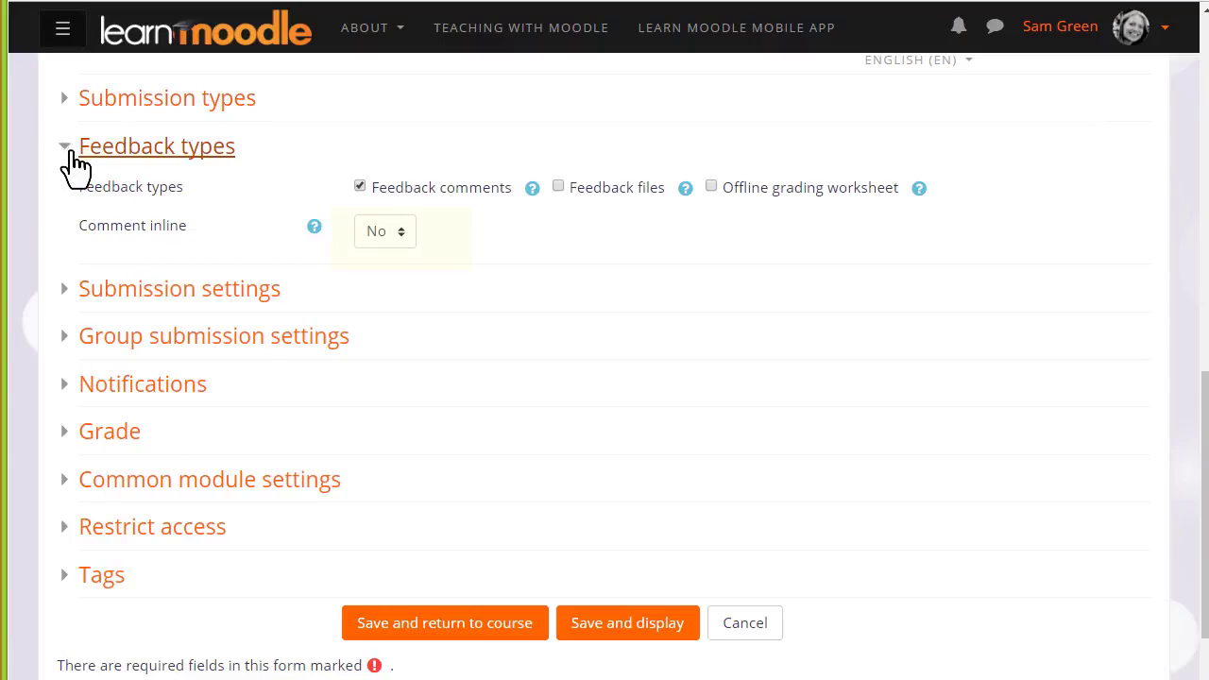
left_click(408, 234)
left_click(397, 281)
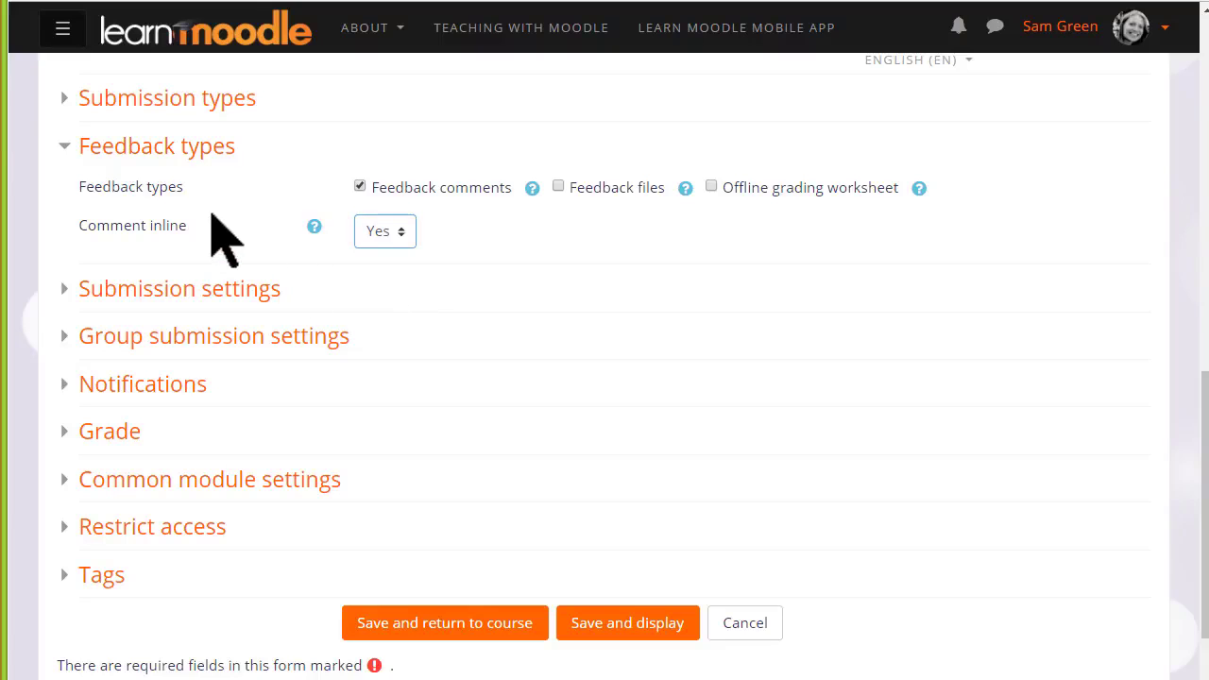
left_click(87, 149)
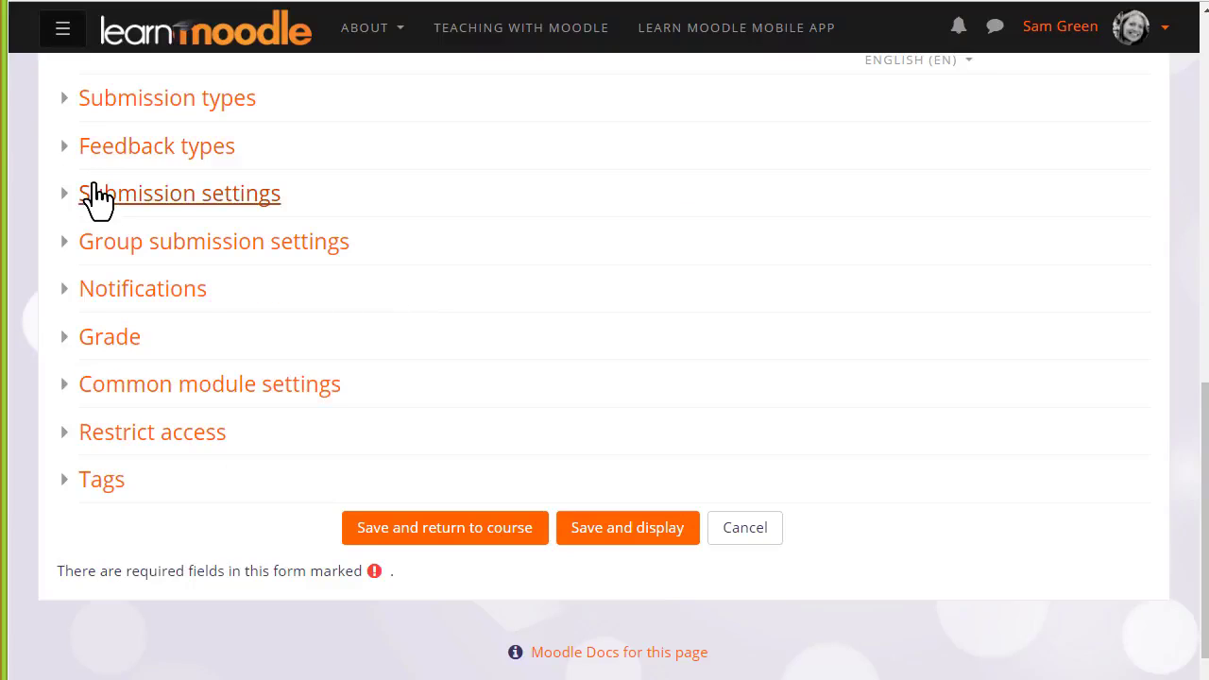
Review the assignment's submission settings, group submission settings and notification options
left_click(96, 189)
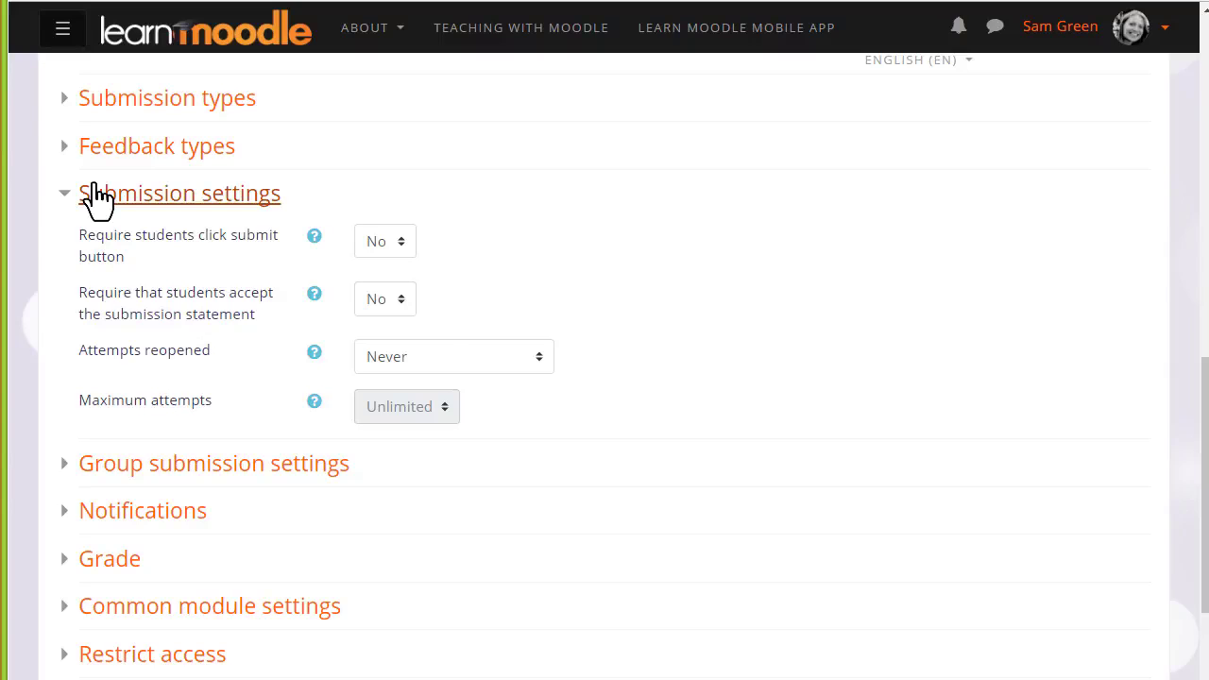
left_click(95, 193)
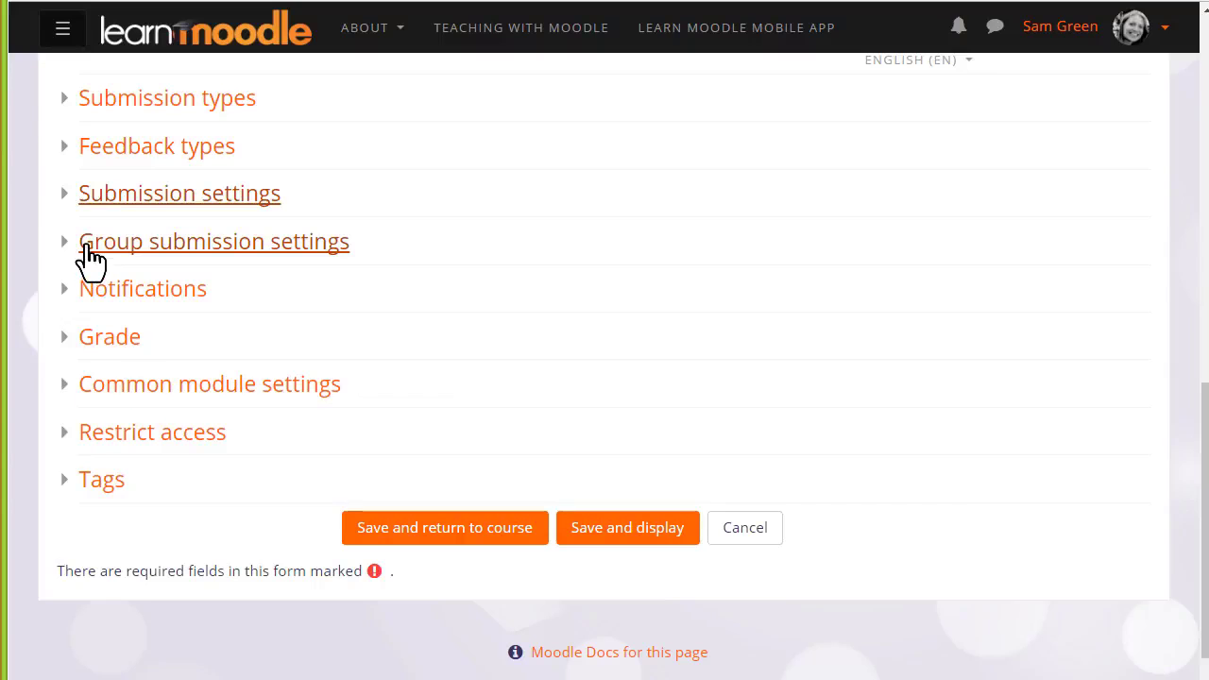
left_click(87, 248)
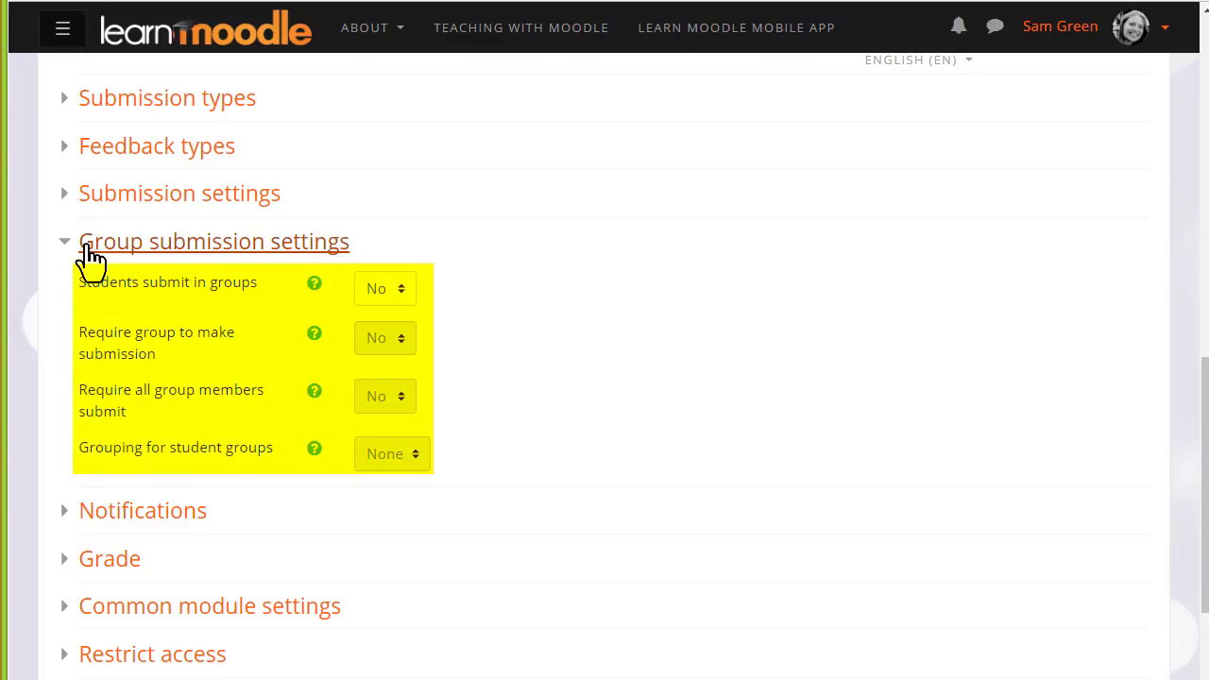
left_click(89, 248)
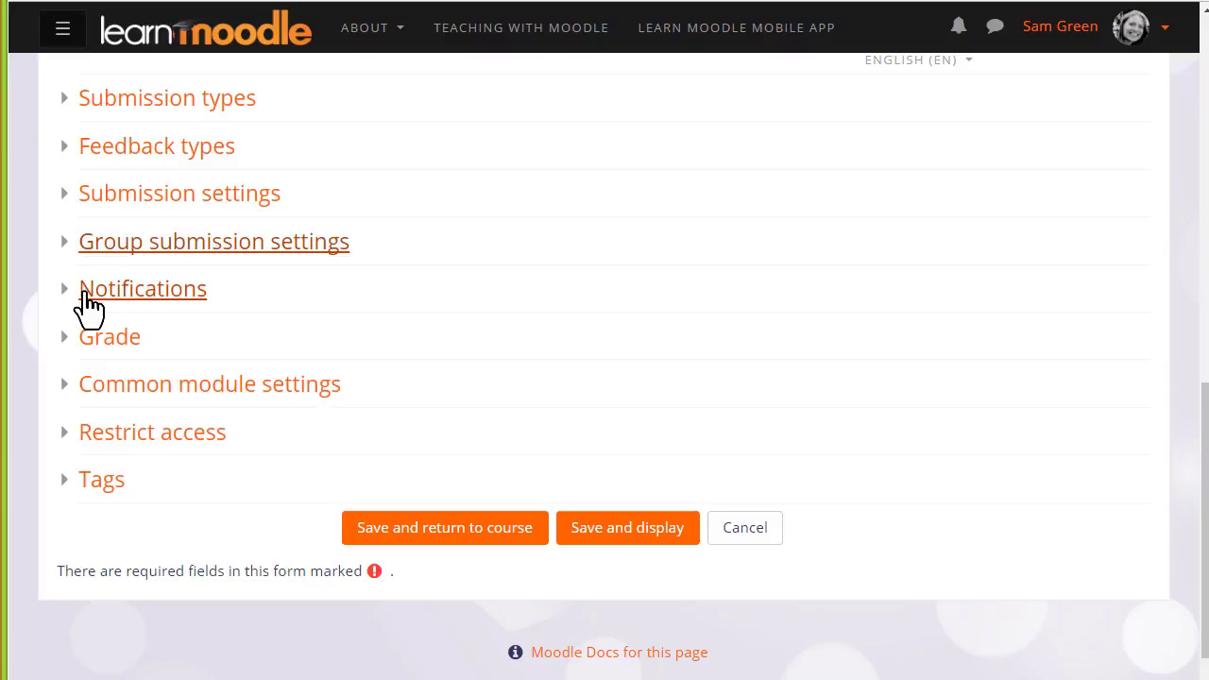
left_click(90, 302)
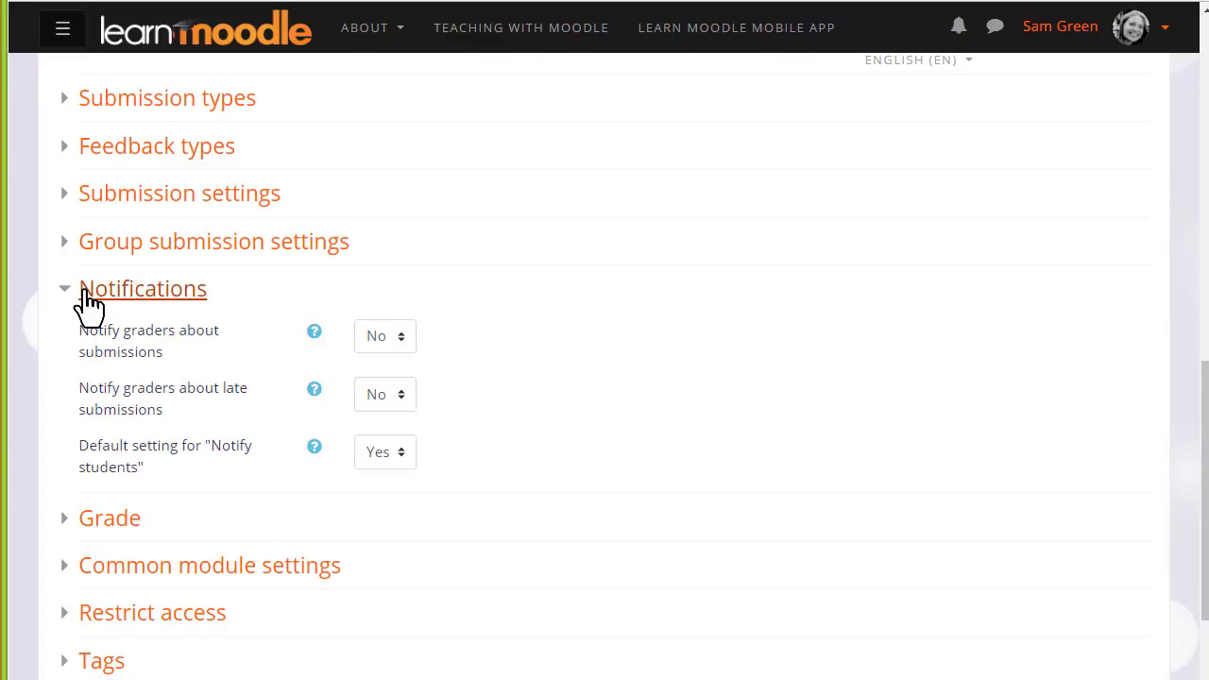
left_click(90, 301)
Examine the assignment's grade settings, including the available grade types and the marking options
left_click(81, 338)
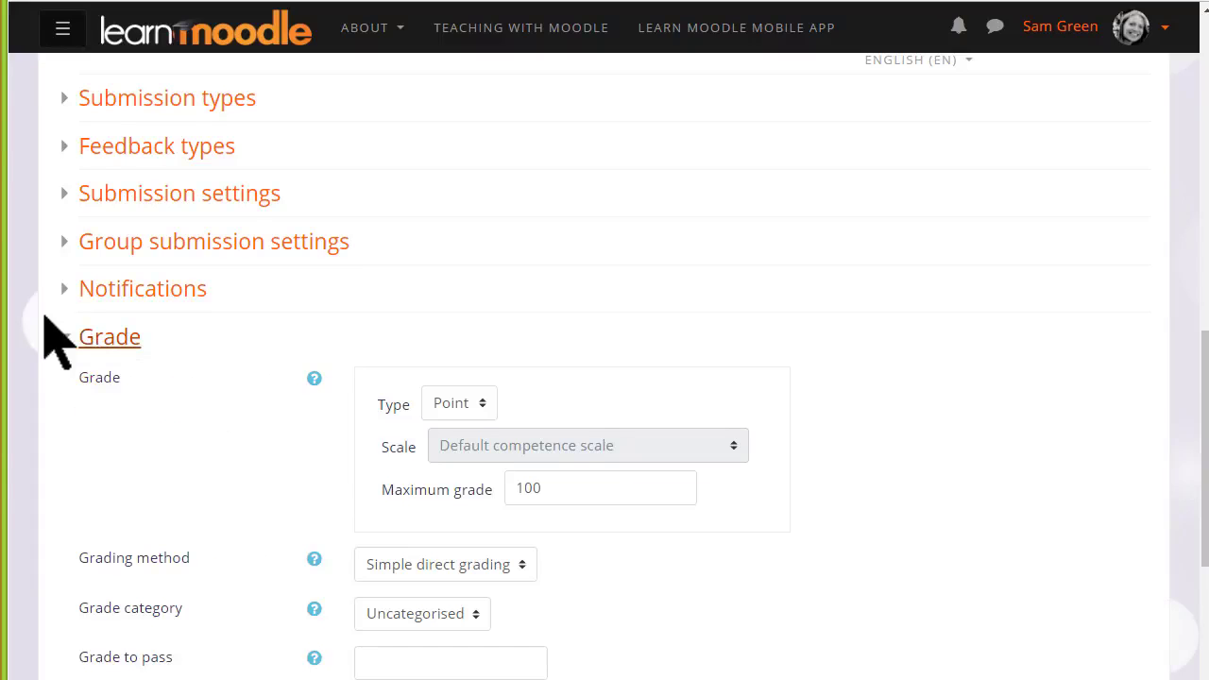
scroll(57, 340, "down", 5)
scroll(32, 324, "up", 1)
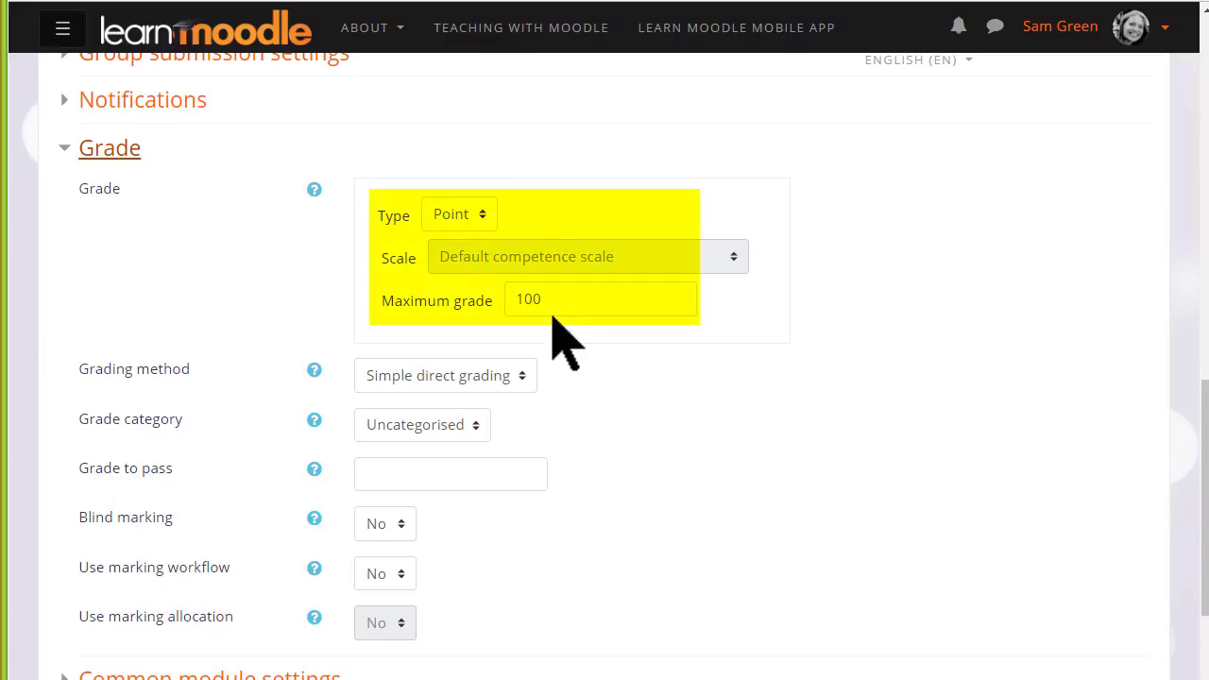
left_click(482, 215)
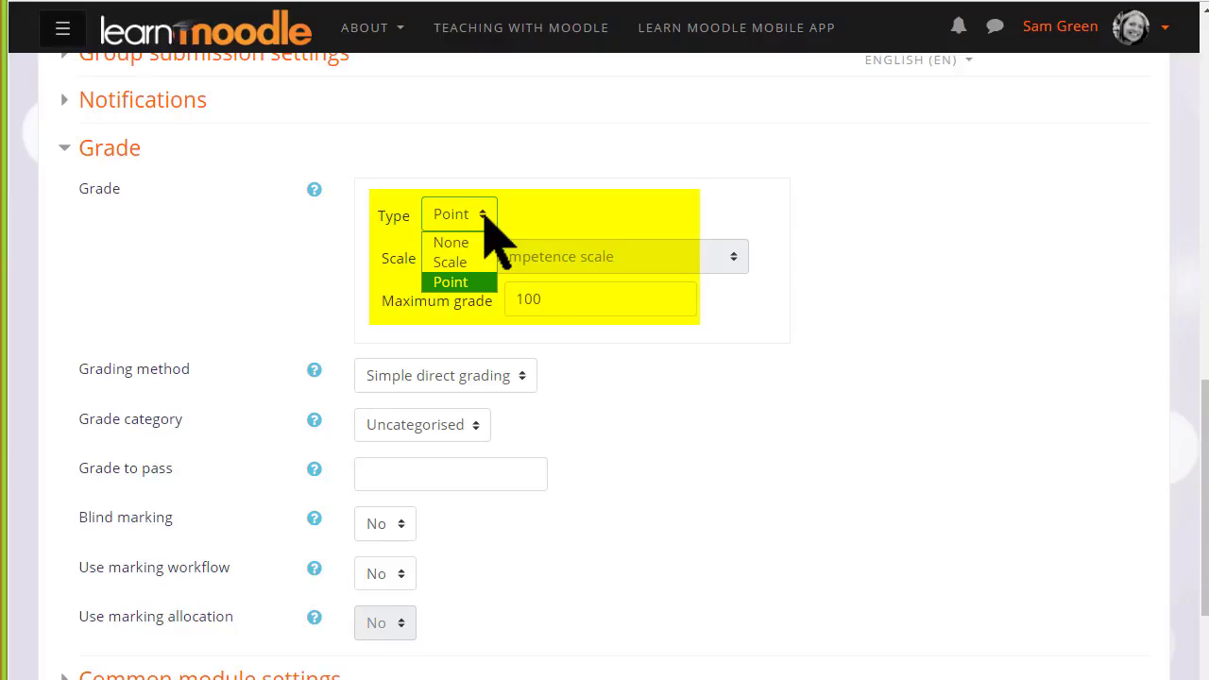
left_click(484, 215)
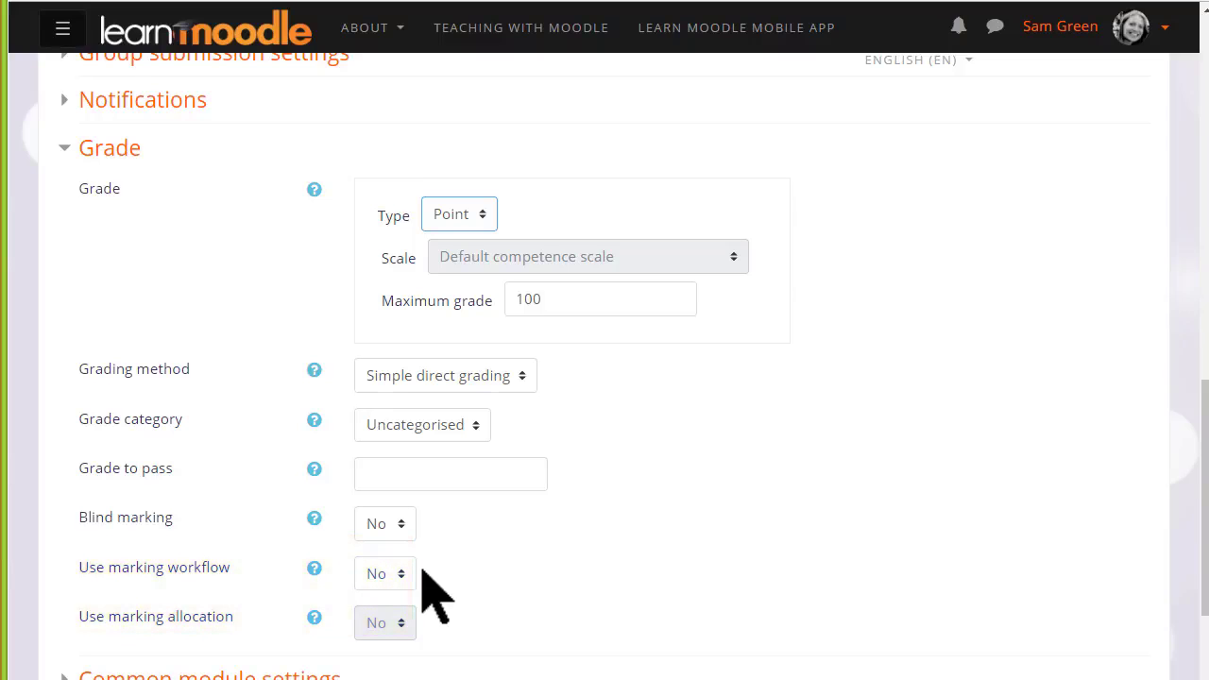
scroll(422, 570, "down", 3)
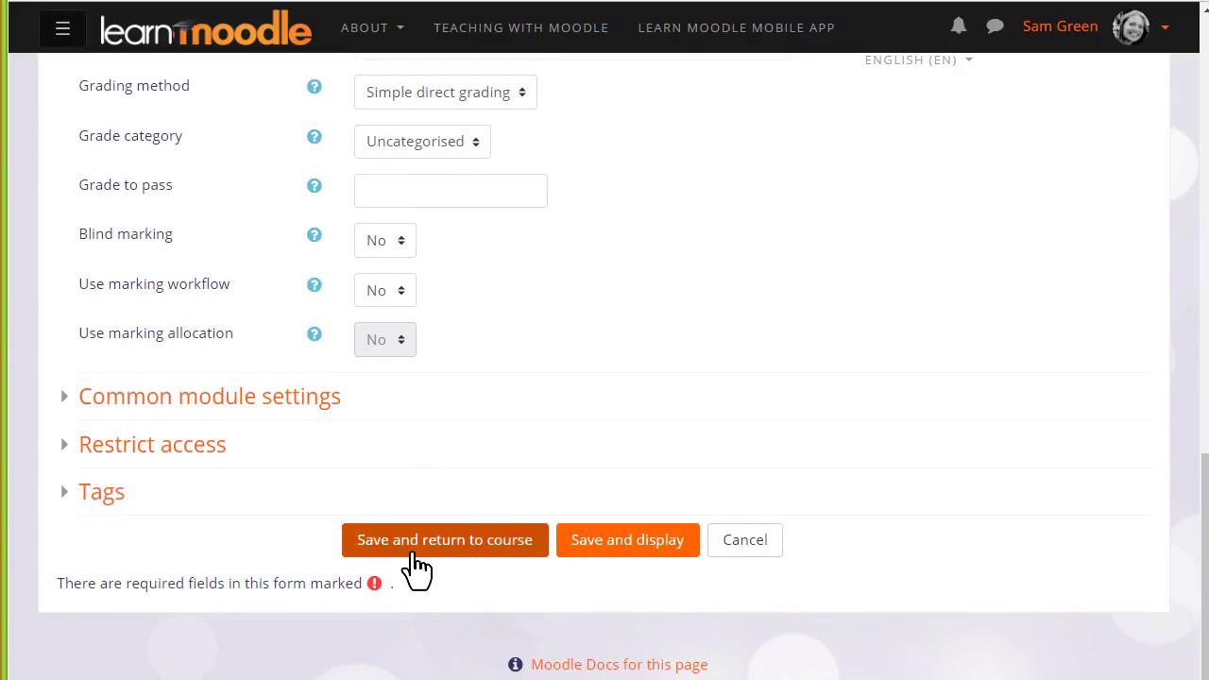